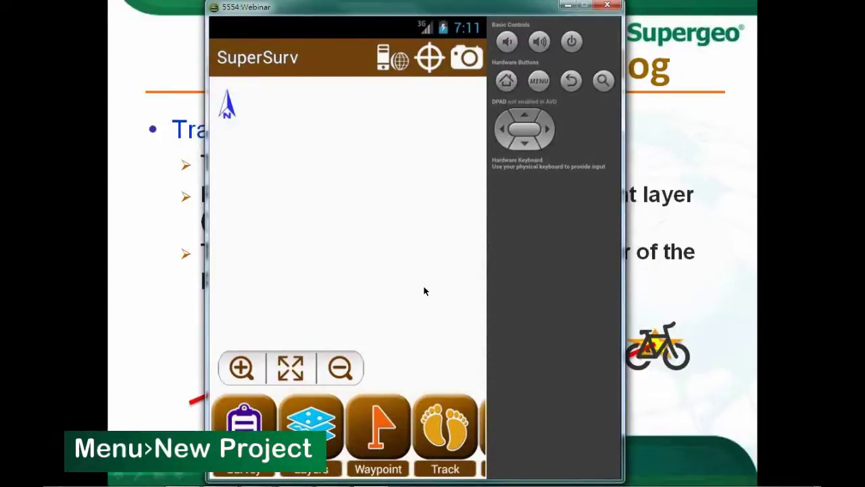
Start a new project from the menu and choose the Online Map Tool Project type
left_click(538, 94)
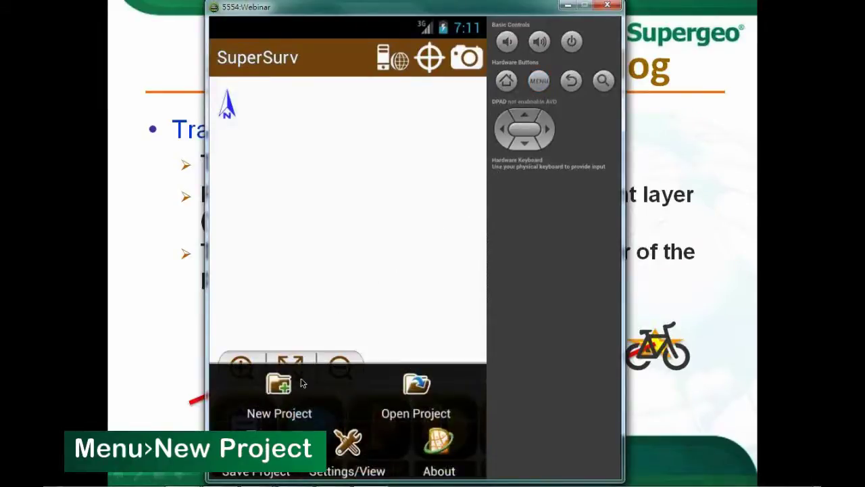
left_click(302, 383)
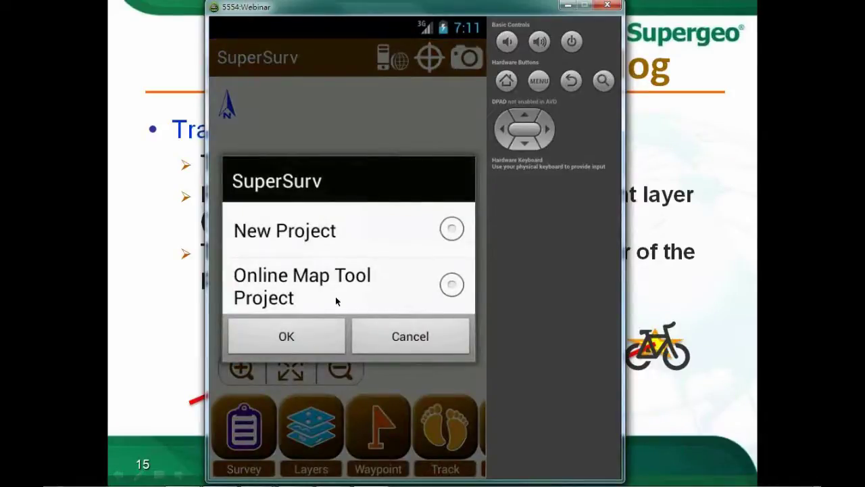
left_click(450, 285)
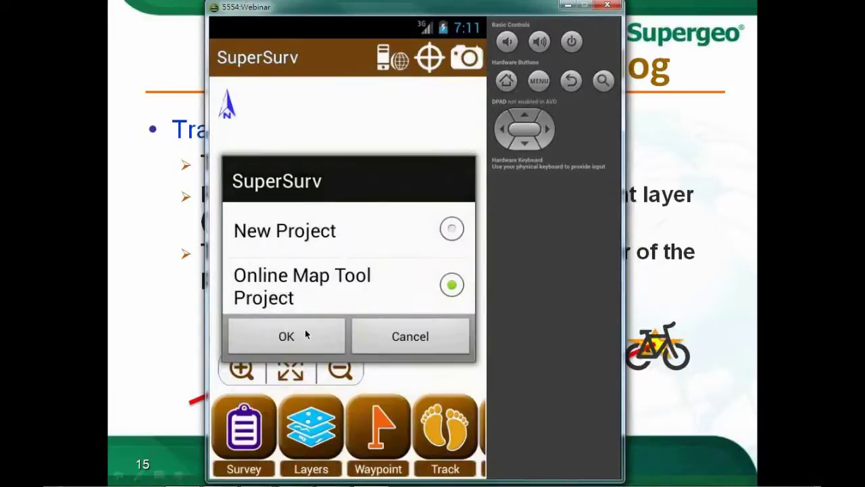
left_click(305, 333)
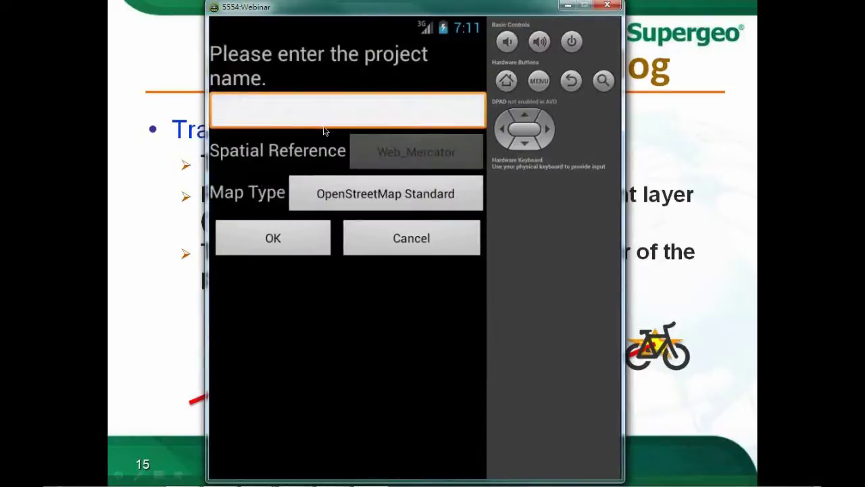
Name the project case01, keep the OpenStreetMap Standard base map, and create it
type("case01")
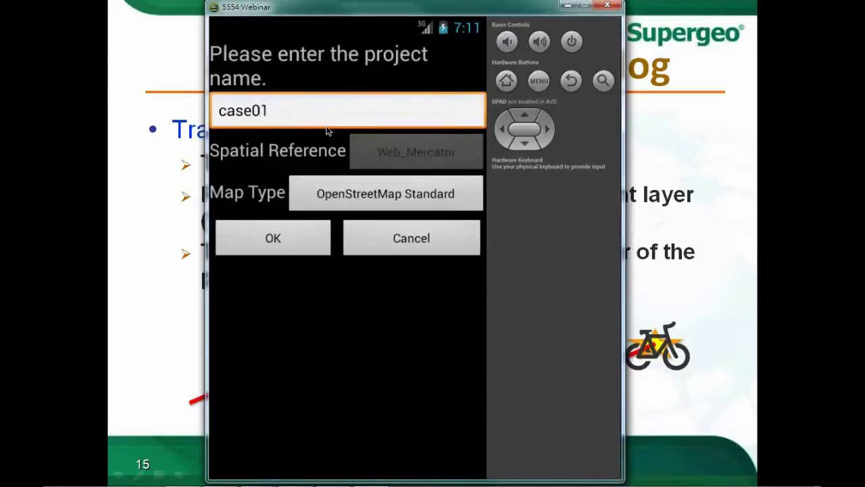
left_click(371, 196)
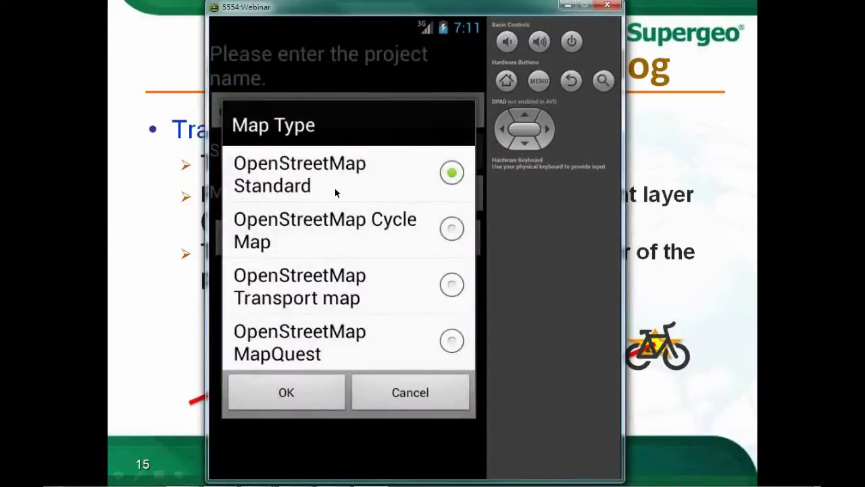
left_click(298, 386)
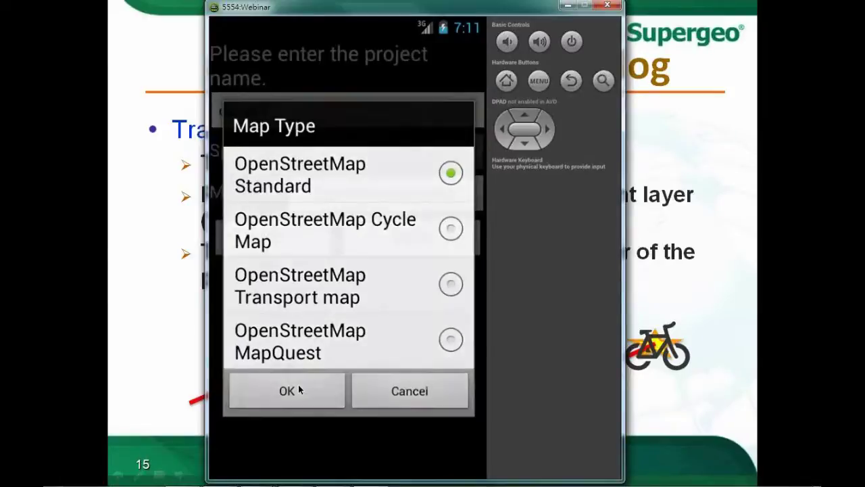
left_click(296, 254)
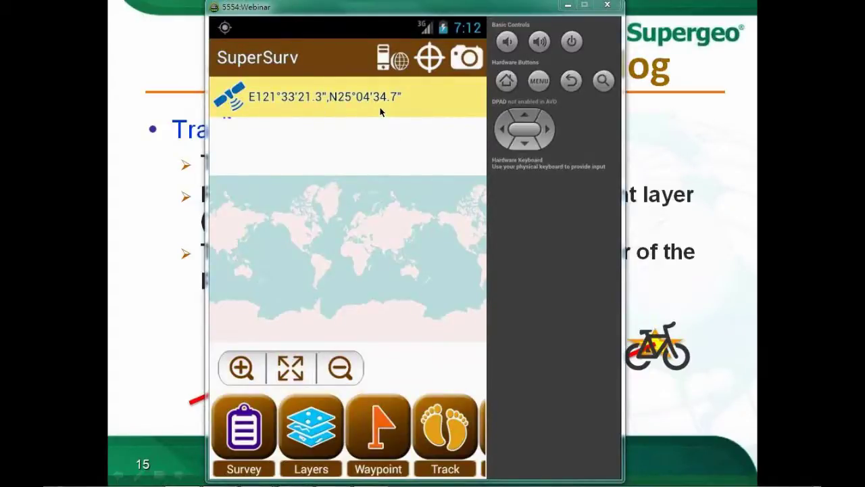
Centre the map on the GPS position and zoom from East Asia down to northern Taiwan
left_click(433, 66)
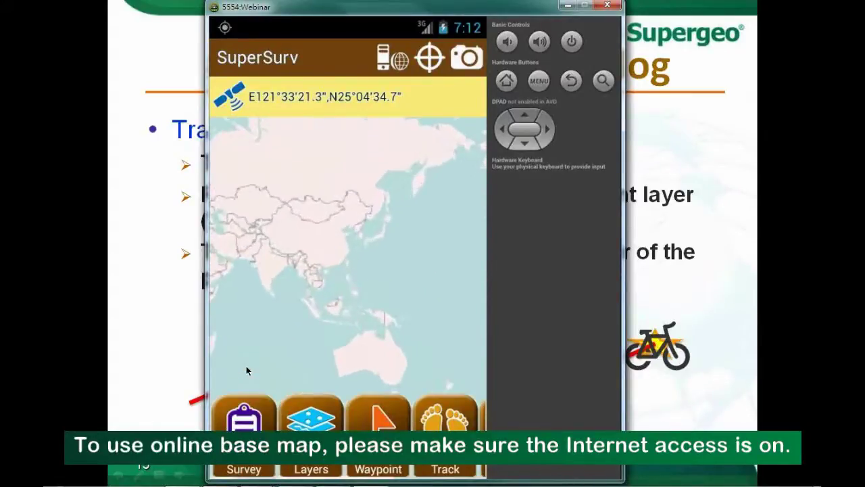
left_click(242, 367)
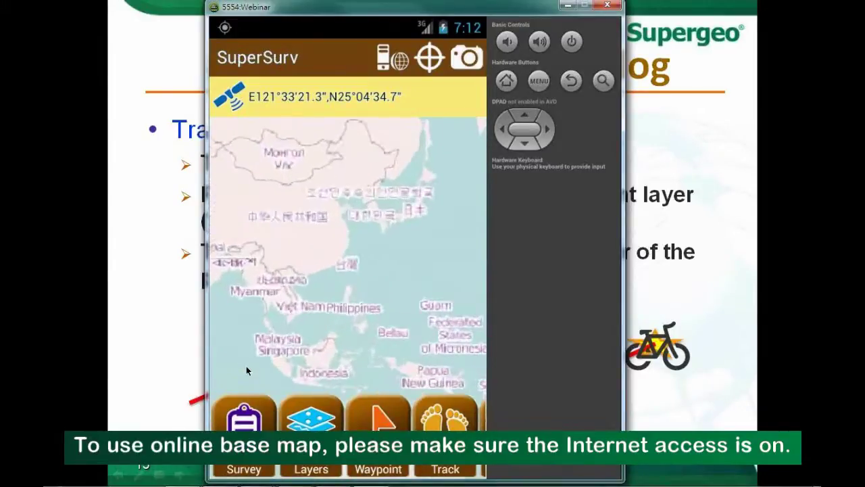
left_click(242, 368)
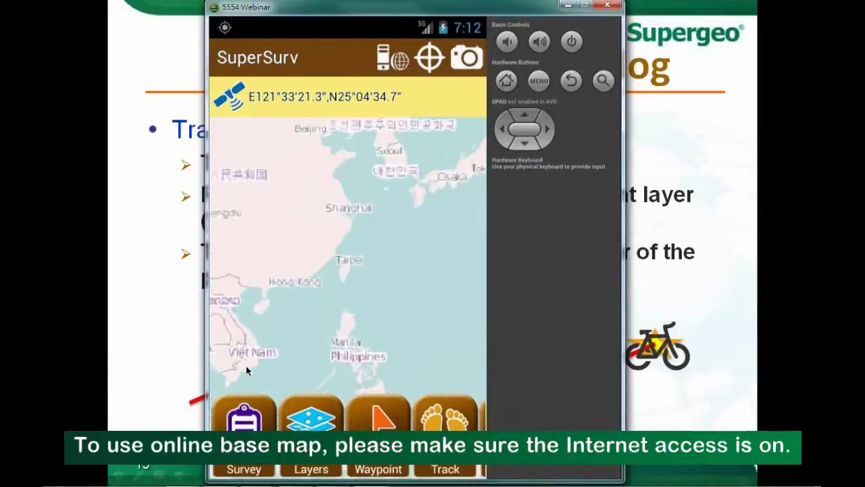
left_click(242, 368)
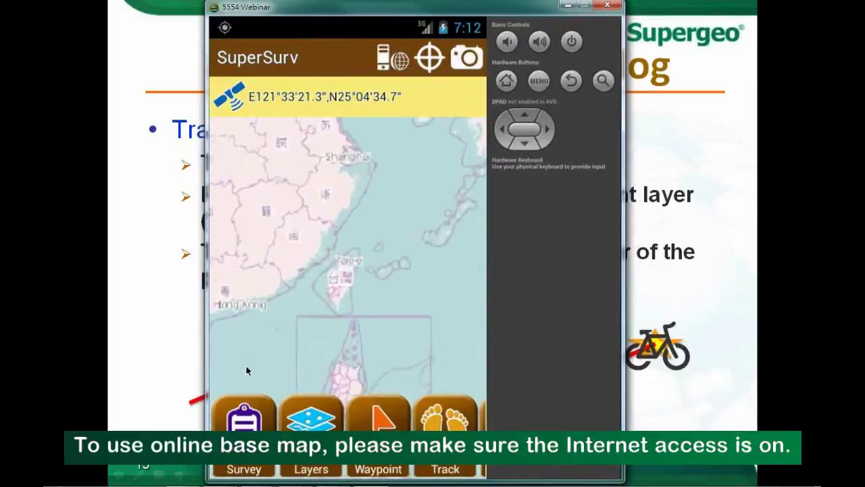
left_click(246, 366)
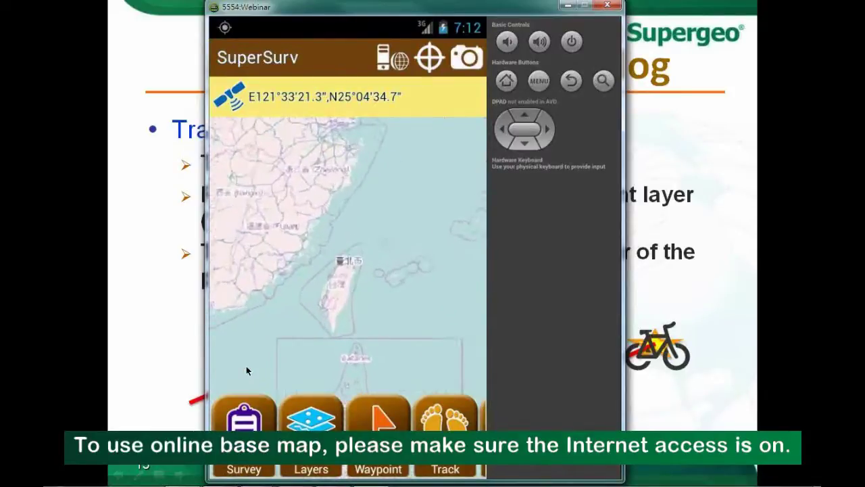
left_click(242, 368)
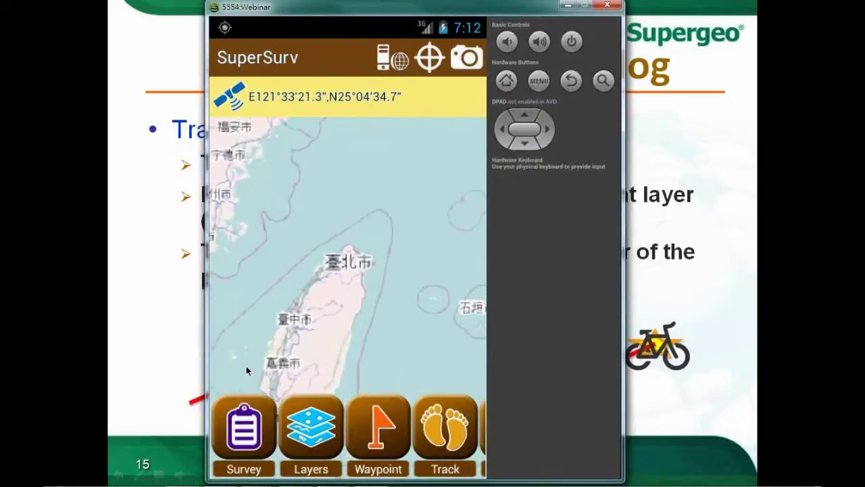
left_click(246, 365)
left_click(246, 365)
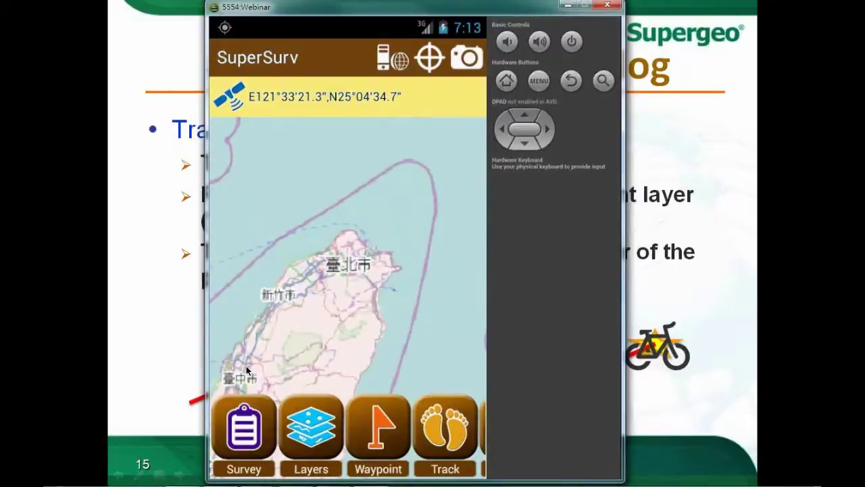
left_click(246, 366)
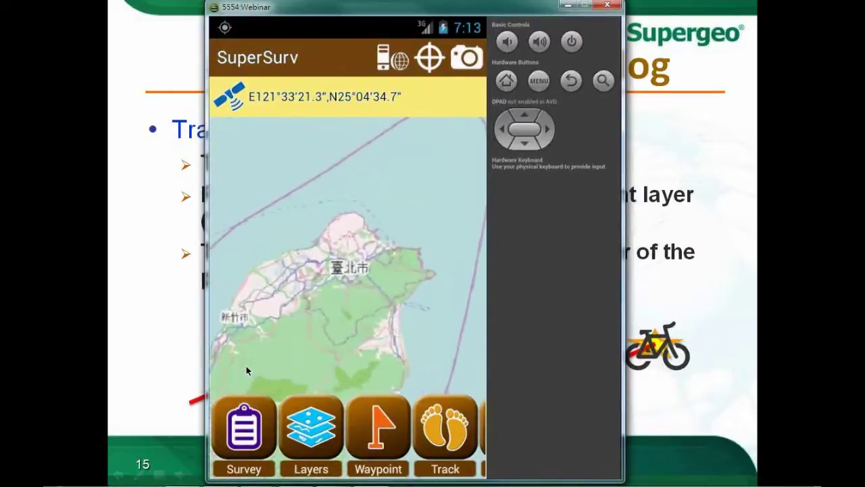
Zoom into Taipei at street level and pan to the GPS marker by the Keelung River
left_click(246, 366)
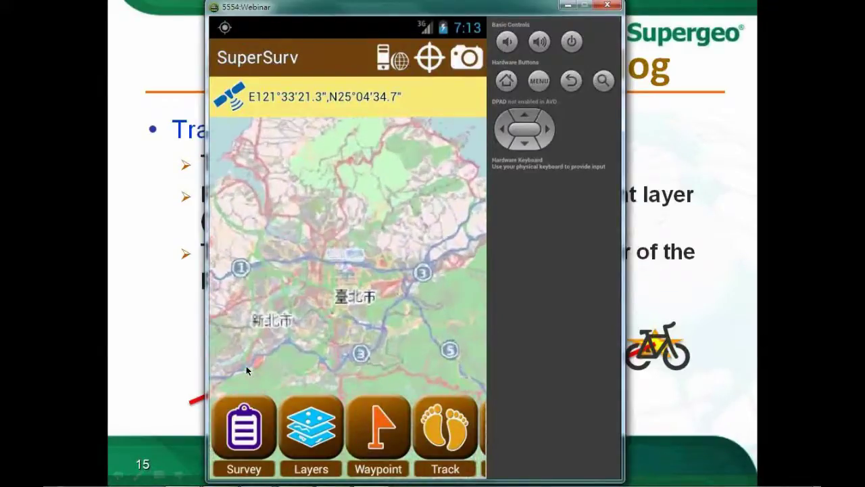
left_click(246, 366)
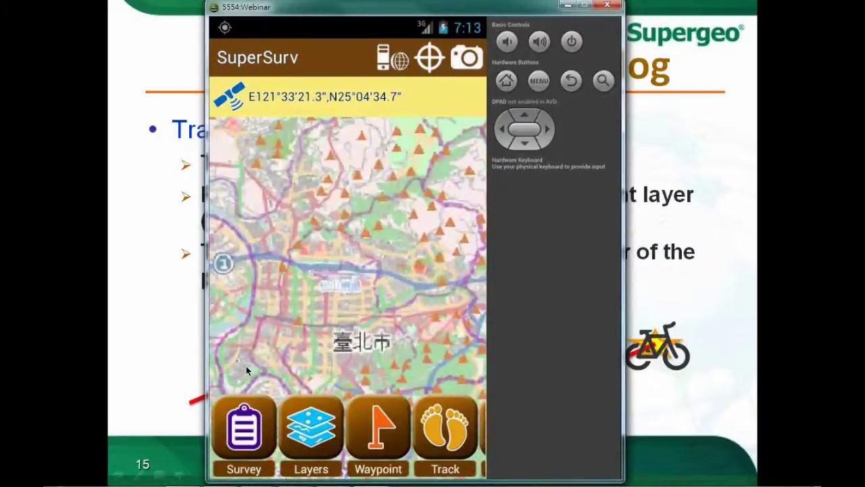
left_click(246, 365)
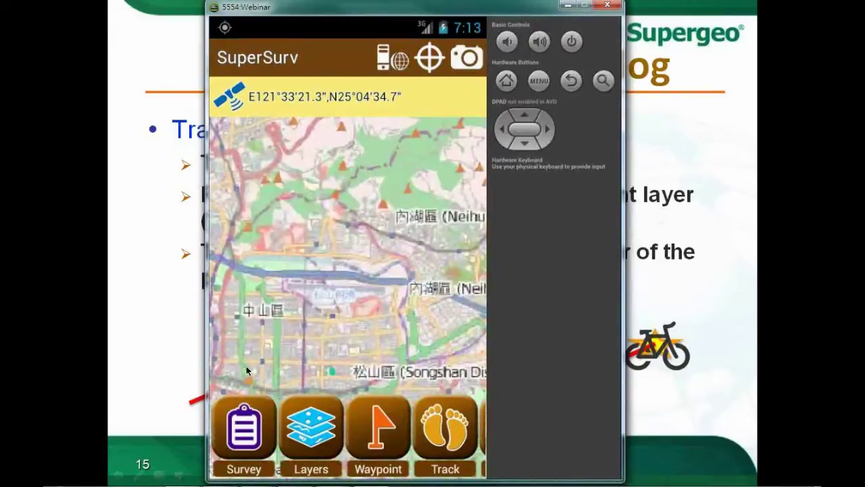
left_click(246, 366)
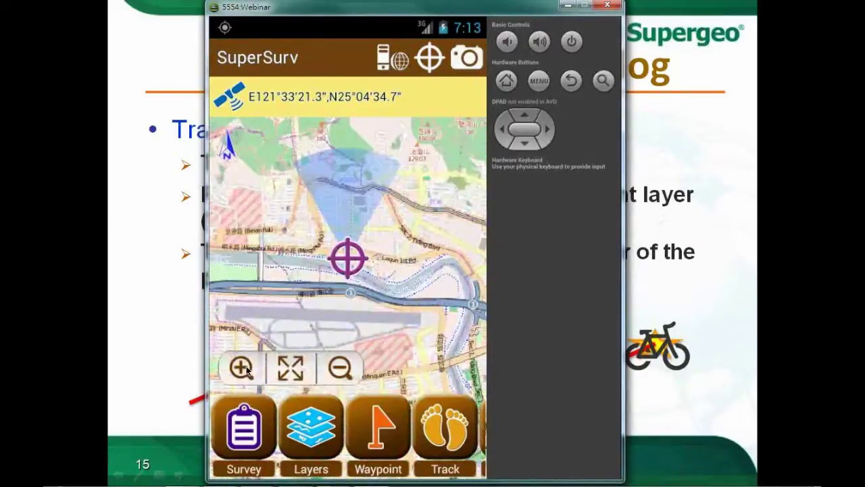
left_click(241, 367)
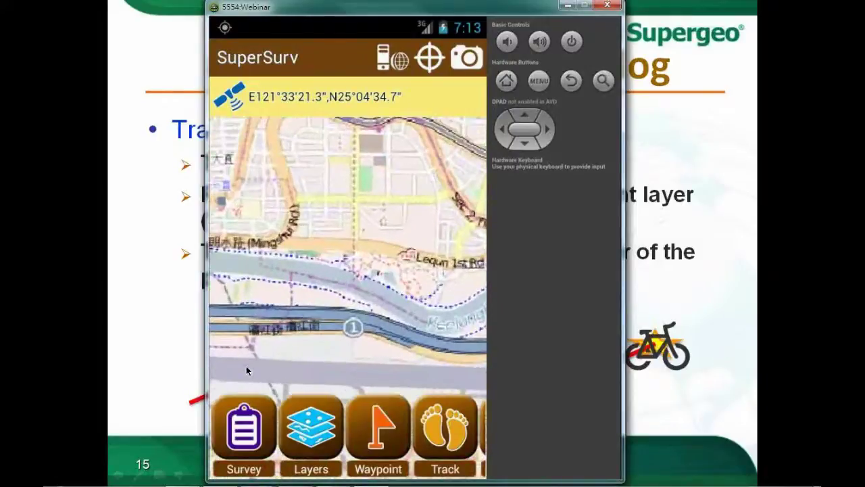
left_click(244, 368)
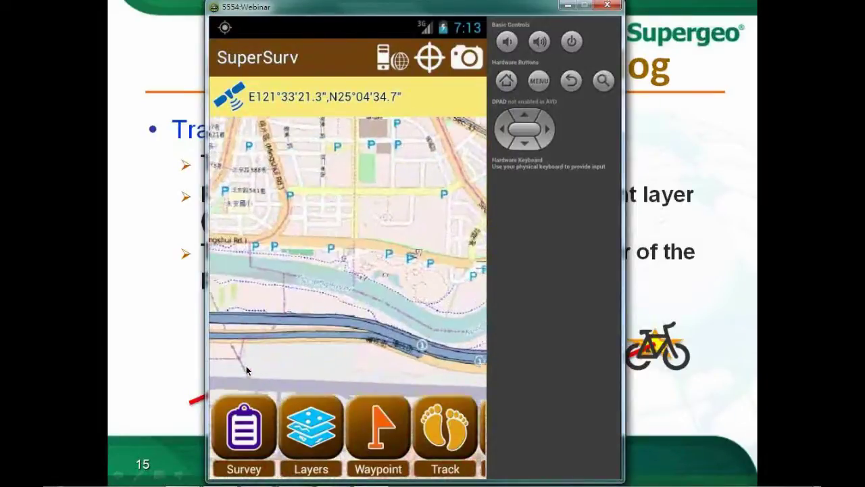
left_click_drag(418, 315, 341, 294)
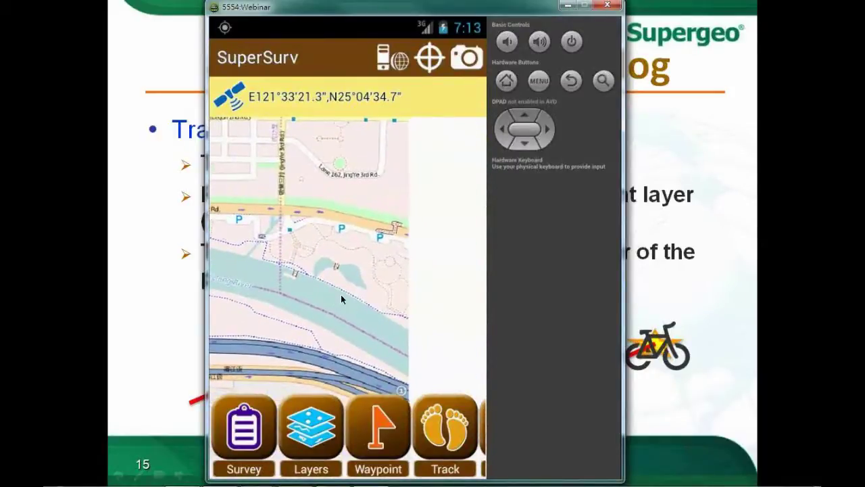
left_click(340, 294)
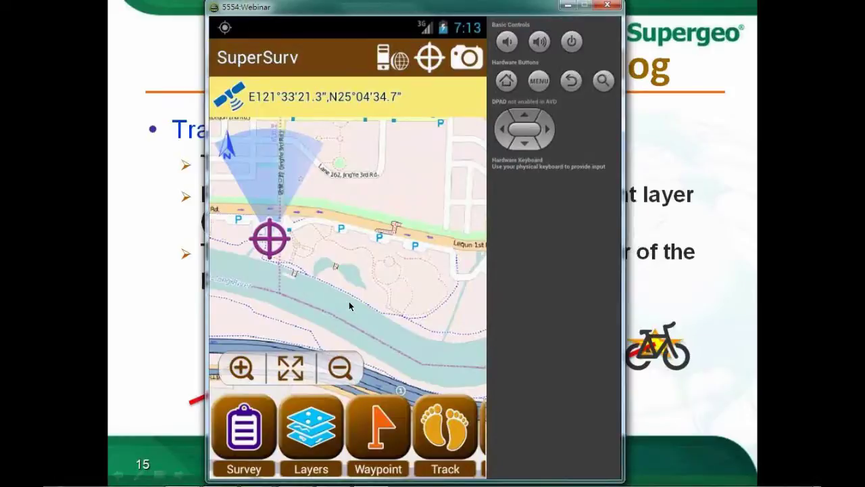
Create a Line survey layer with file and layer name 'line', 65001 - UTF-8 code page, GEO format
left_click(249, 410)
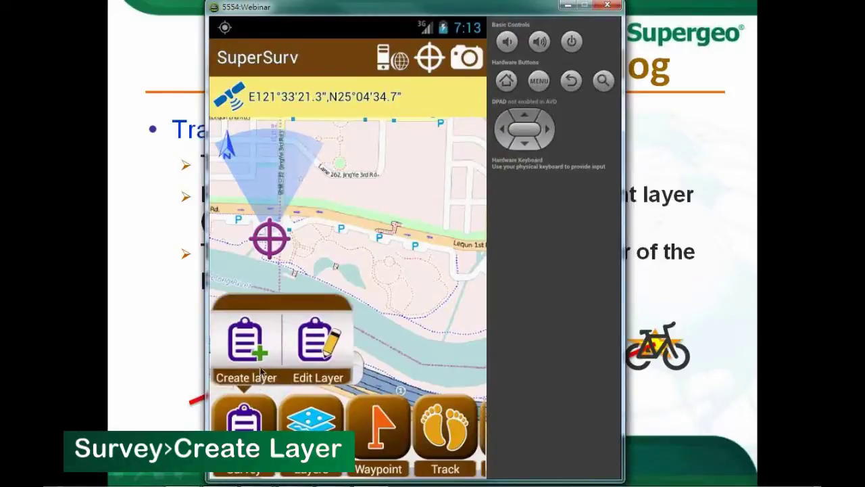
left_click(248, 340)
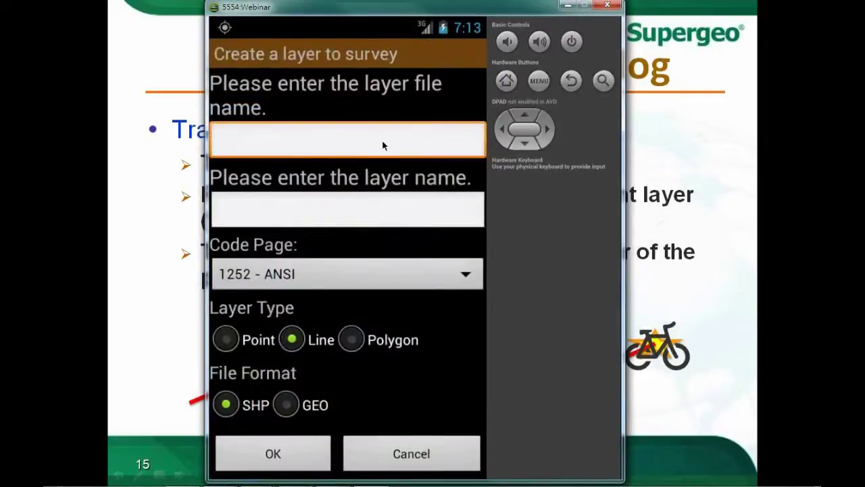
type("line")
left_click(353, 205)
type("line")
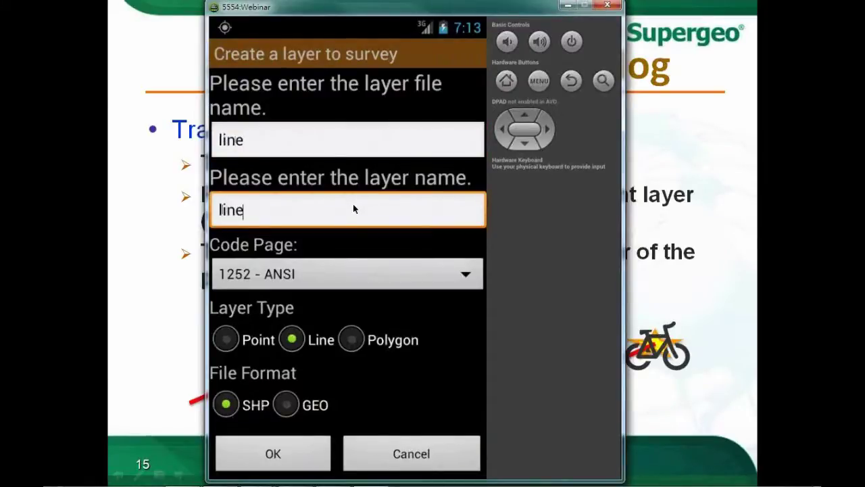
left_click(396, 274)
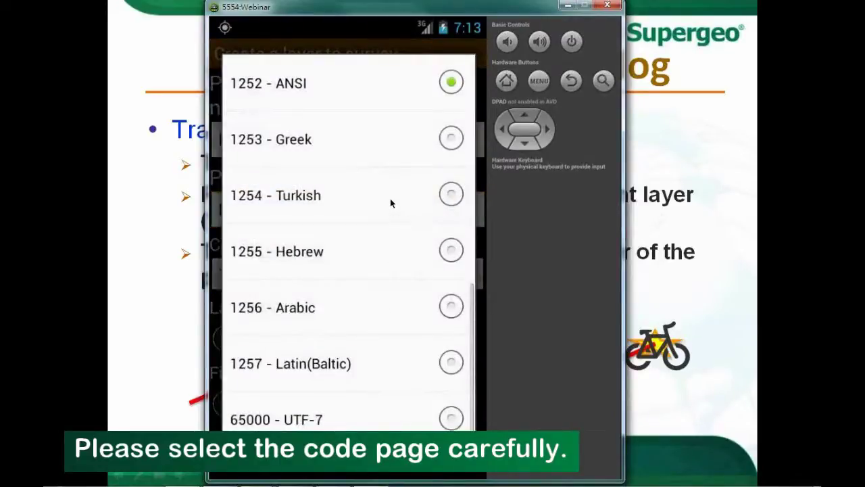
scroll(405, 379, "down", 1)
left_click(419, 424)
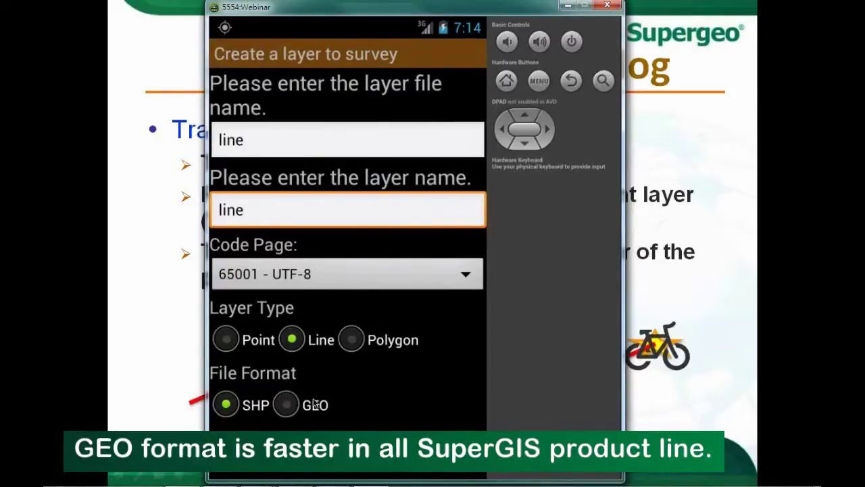
left_click(286, 408)
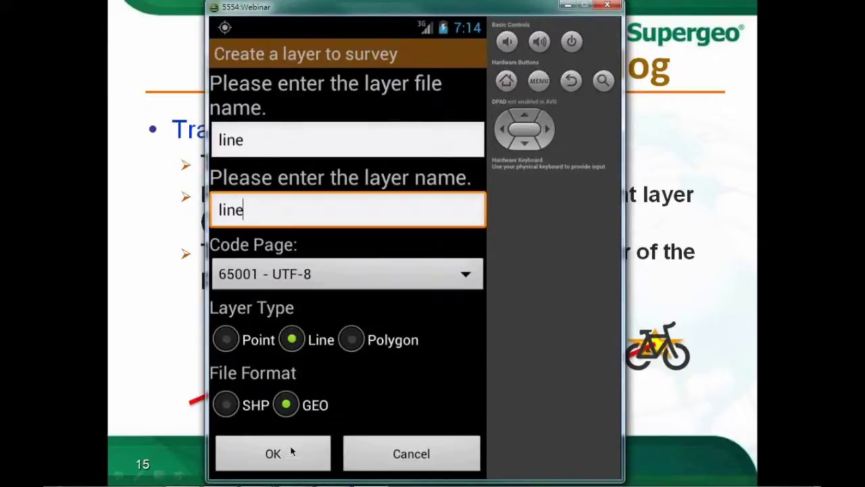
left_click(319, 439)
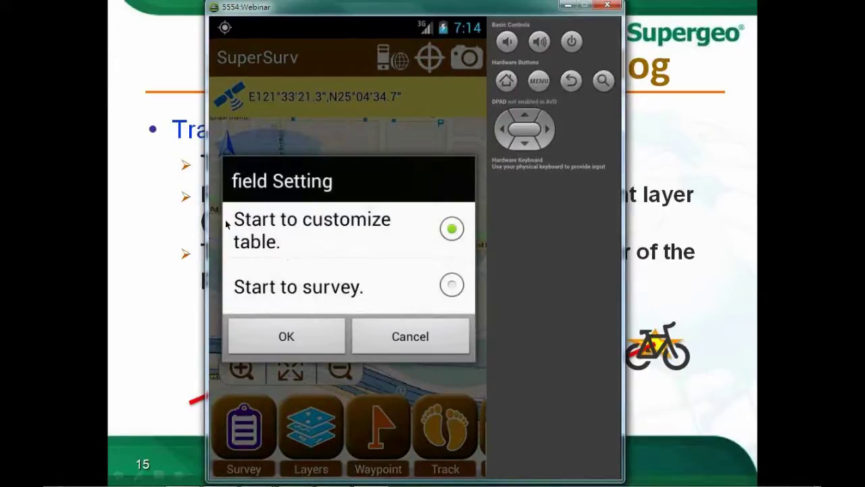
Customize the line layer's attribute table by deleting the MEMO and PHOTO fields
left_click(288, 336)
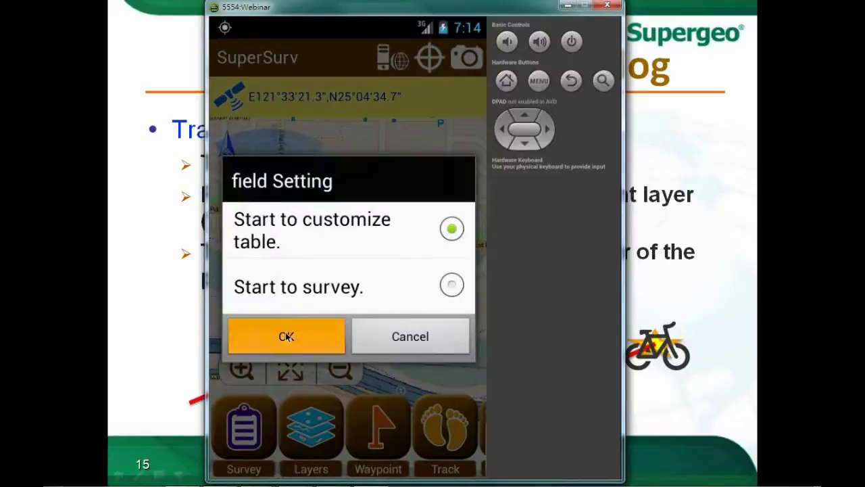
left_click(369, 334)
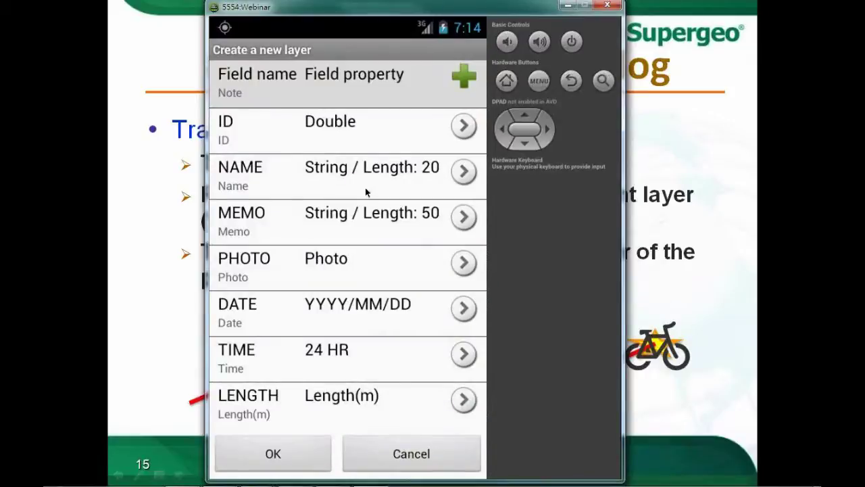
left_click(357, 221)
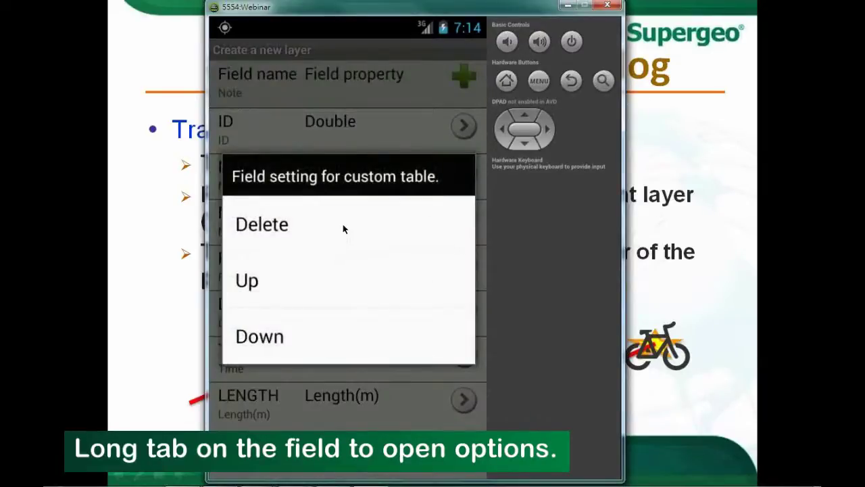
left_click(367, 231)
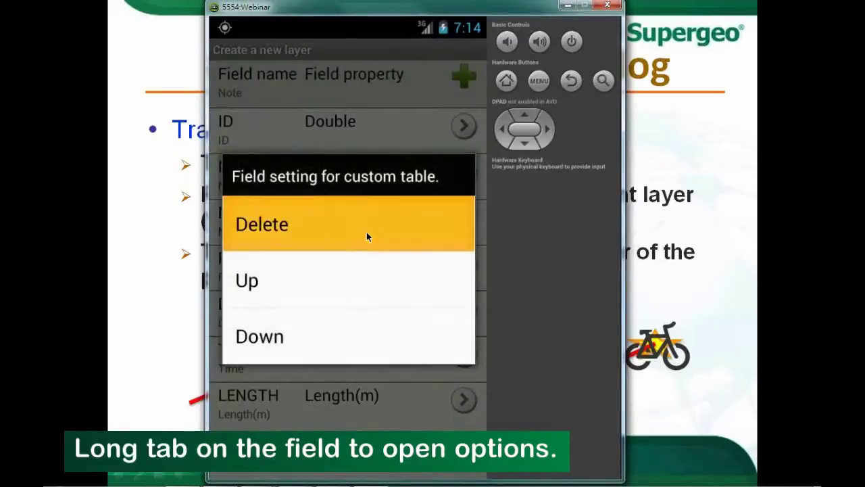
left_click(365, 229)
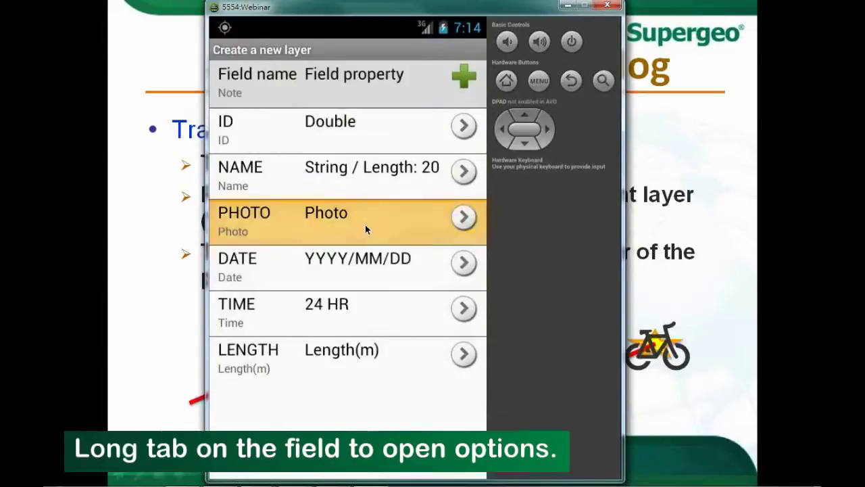
left_click(365, 226)
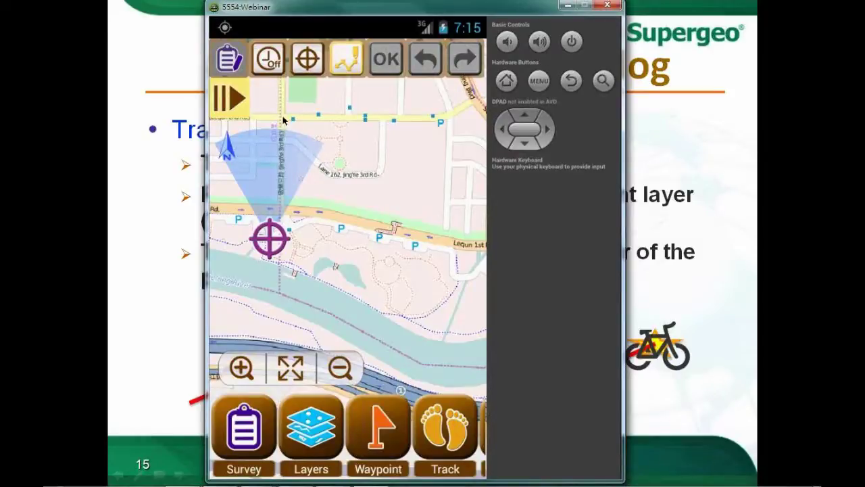
Switch the survey toolbar timer on to request automatic GPS collection
left_click(269, 66)
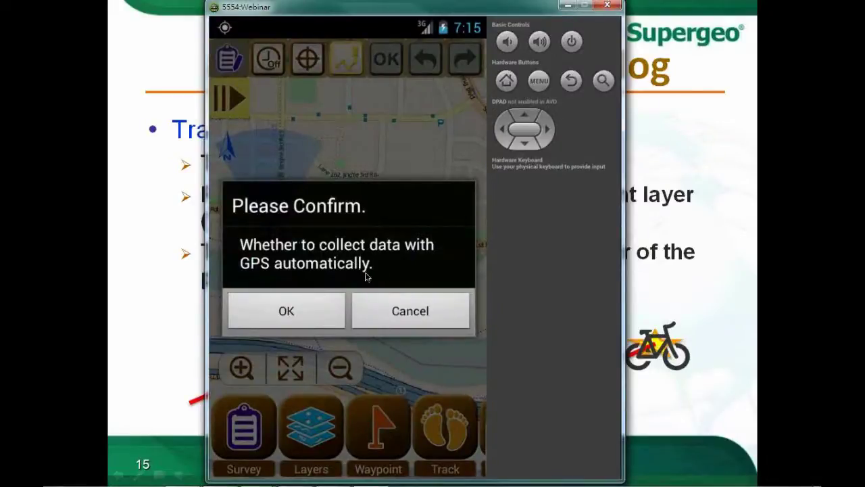
Record a polyline from automatic GPS positions, then stop collection and finish the 534.471 m line
left_click(299, 311)
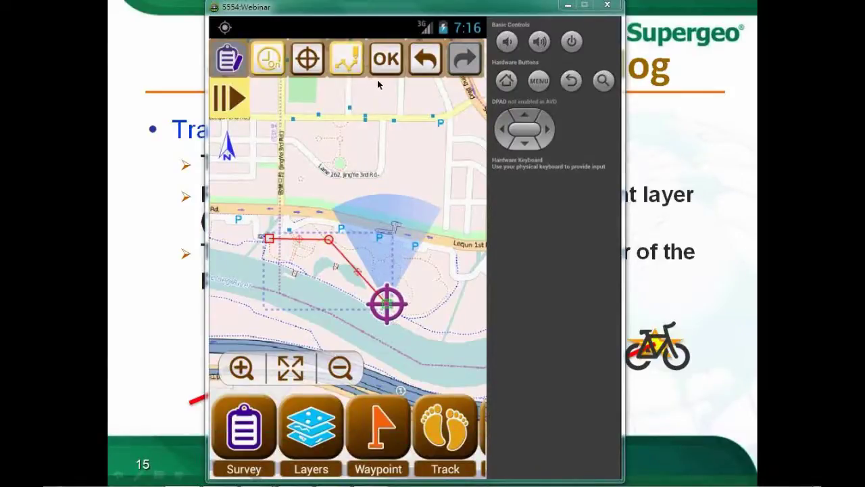
left_click(271, 65)
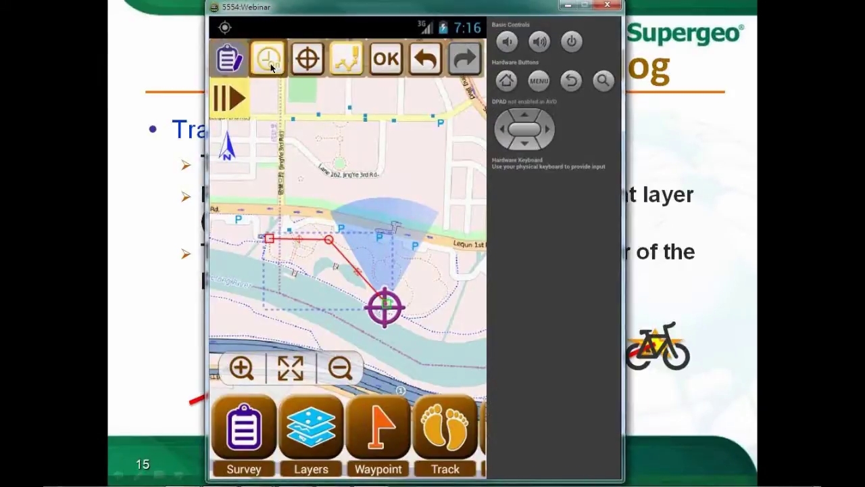
left_click(391, 73)
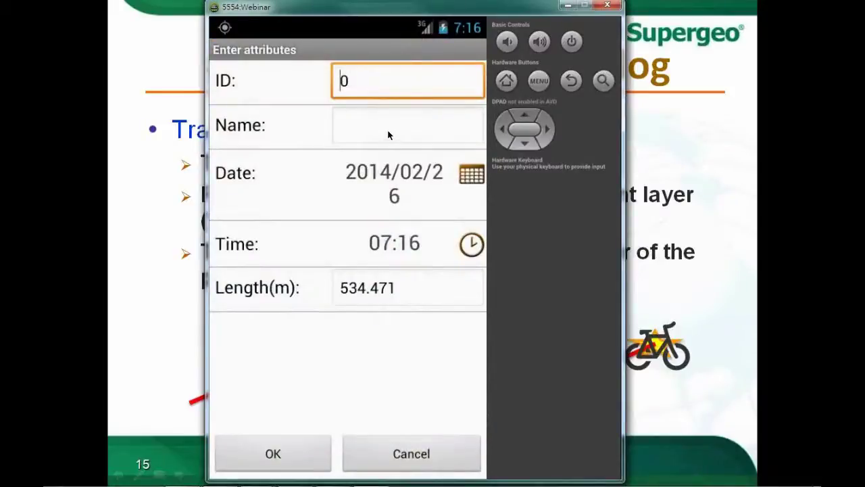
Save the line with Name 01, then expand the second editing toolbar row
left_click(395, 133)
type("01")
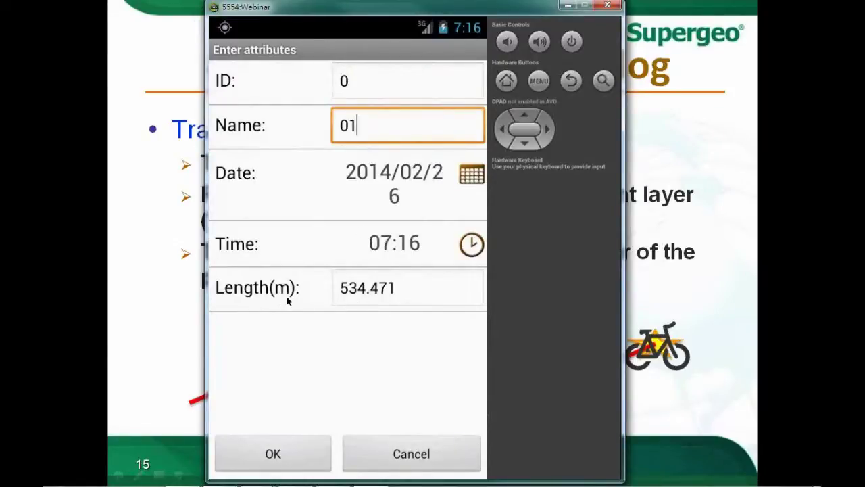
left_click(295, 447)
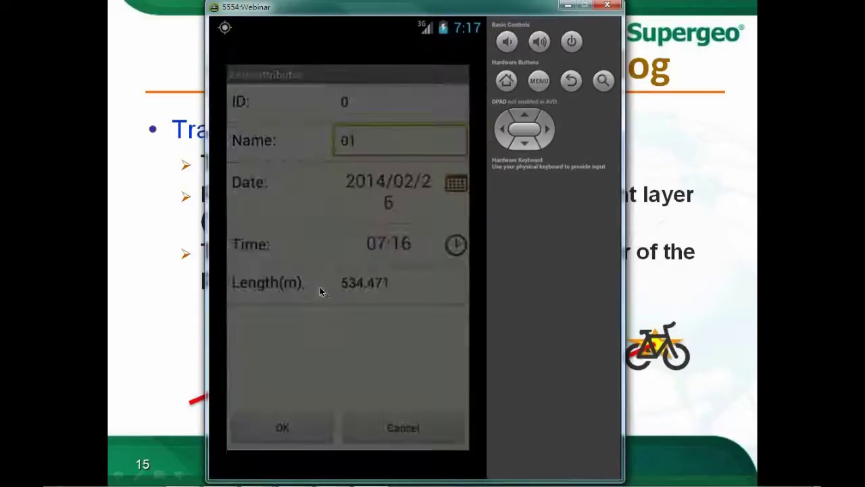
left_click(227, 67)
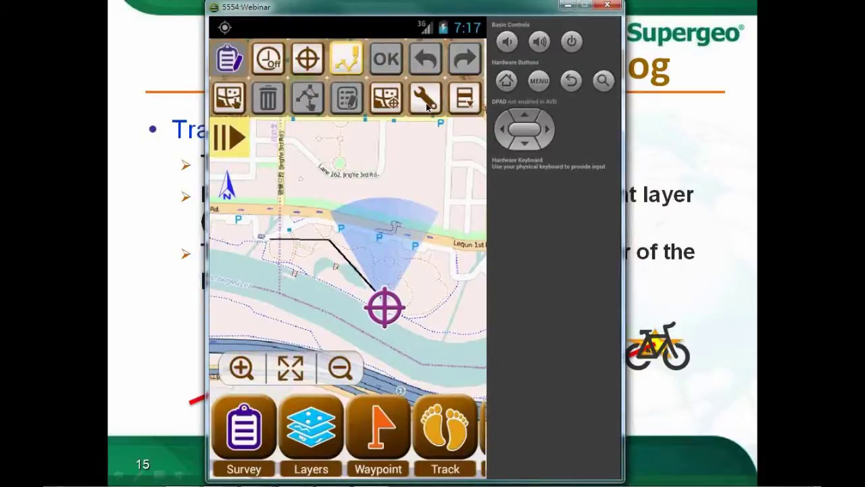
Set the continuous GPS collection interval to 0 minutes 30 seconds and save the survey settings
left_click(425, 104)
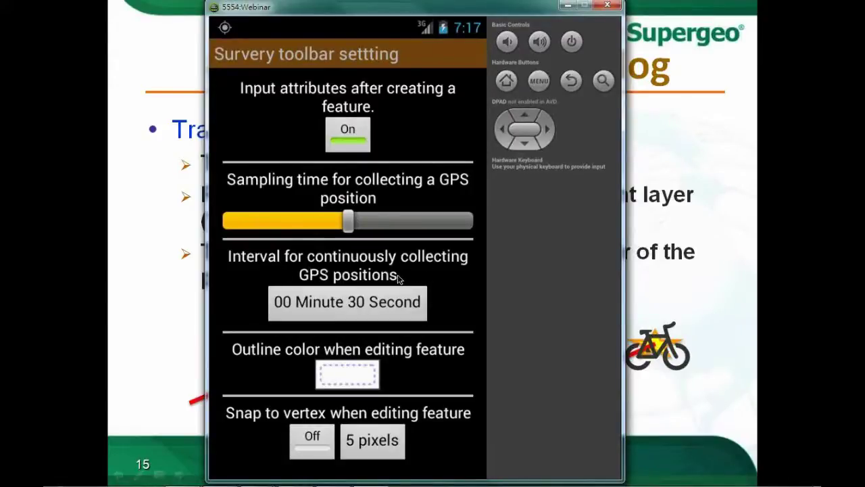
left_click(359, 307)
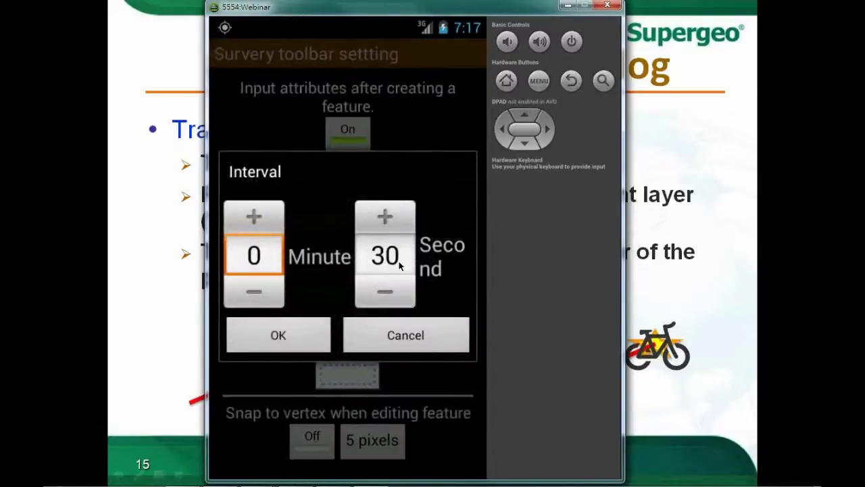
left_click(329, 345)
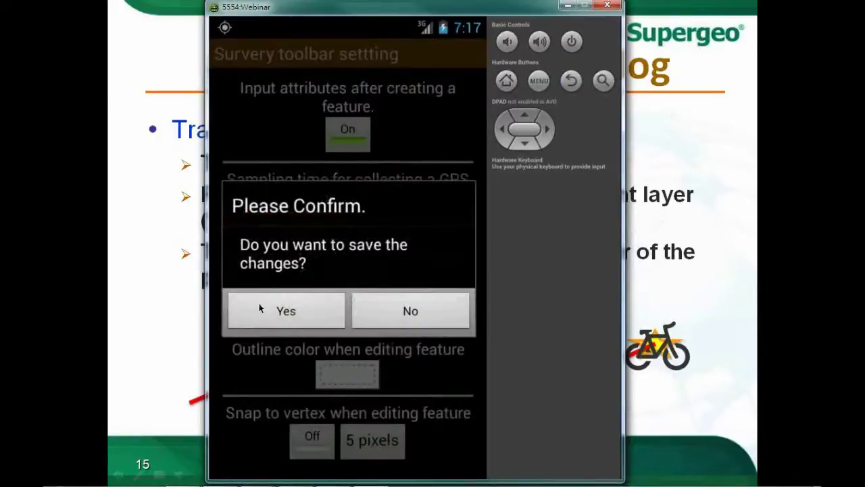
left_click(267, 314)
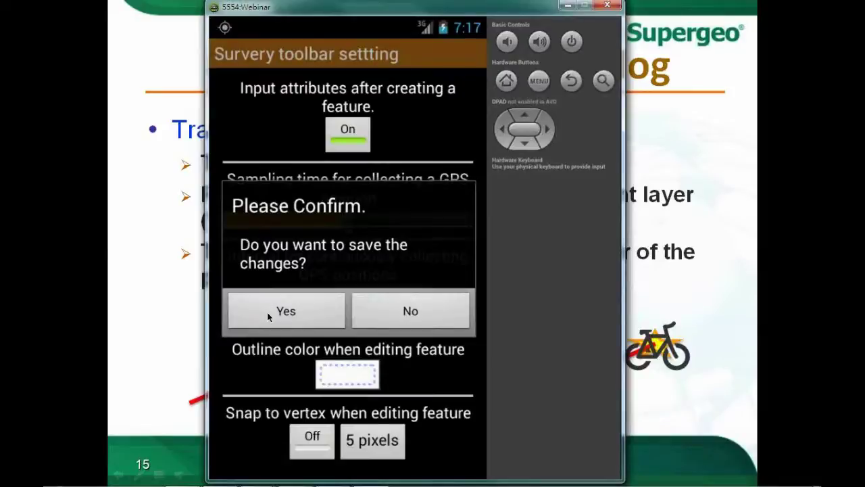
left_click(267, 314)
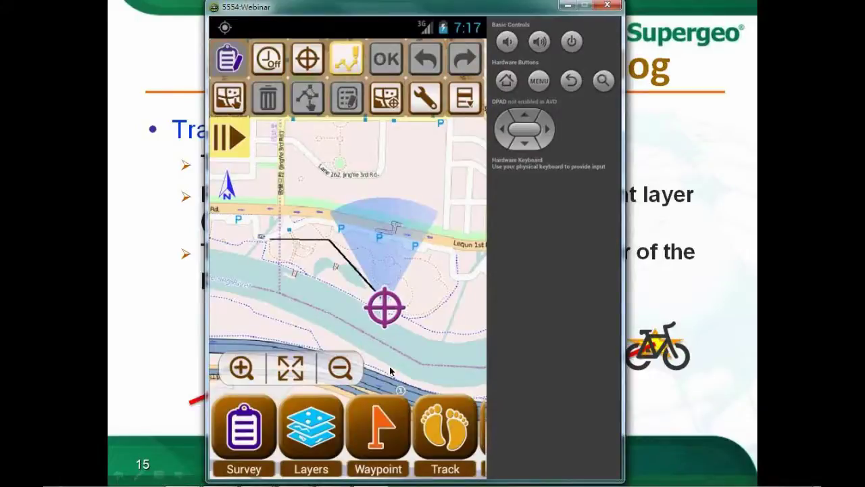
left_click_drag(441, 427, 346, 427)
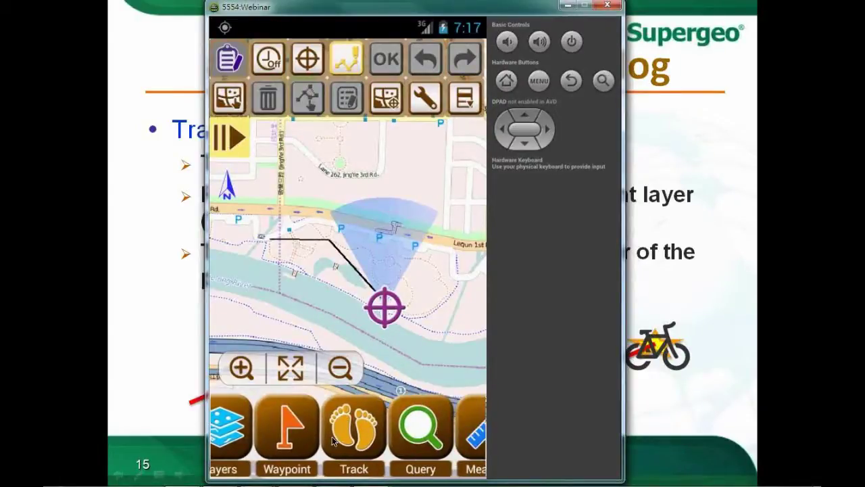
Finish editing the collected line and confirm, returning to the main map
left_click(572, 81)
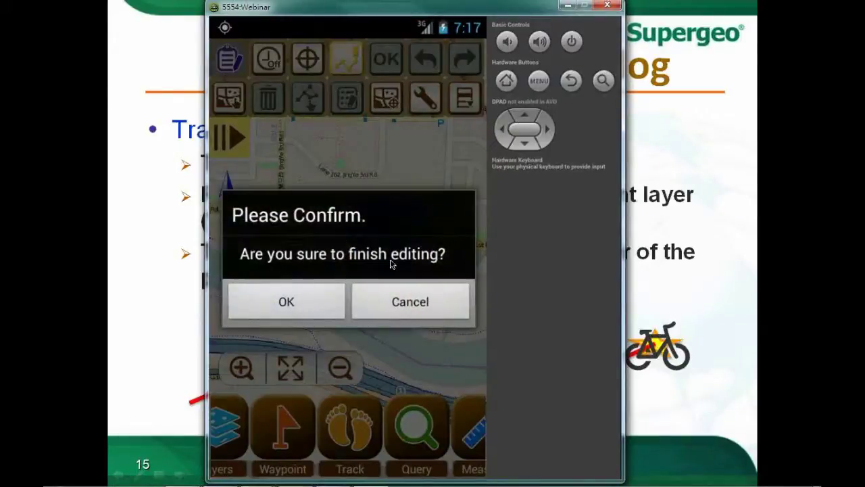
left_click(316, 296)
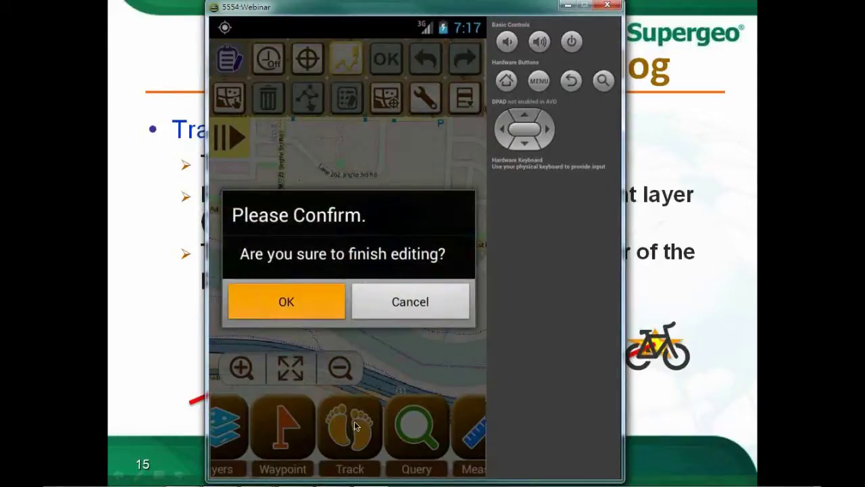
key("Return")
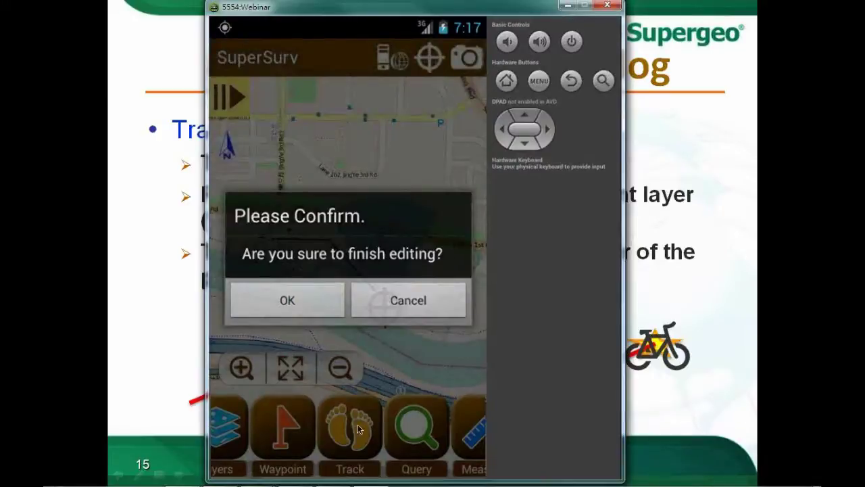
left_click(357, 429)
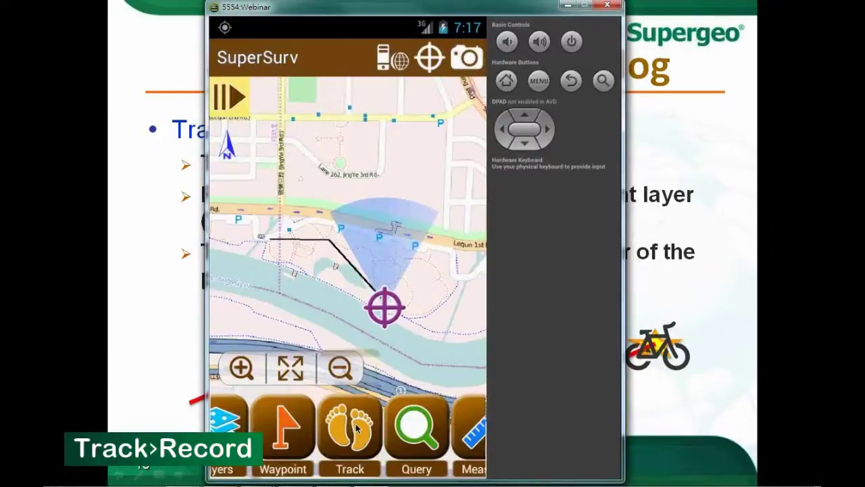
Start a GPS track log with Record from the Track popup and REC in the recording panel
left_click(315, 338)
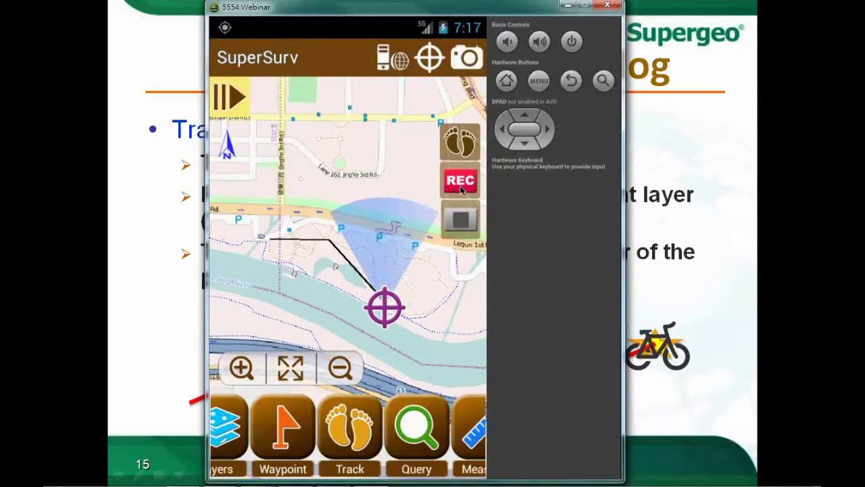
left_click(461, 189)
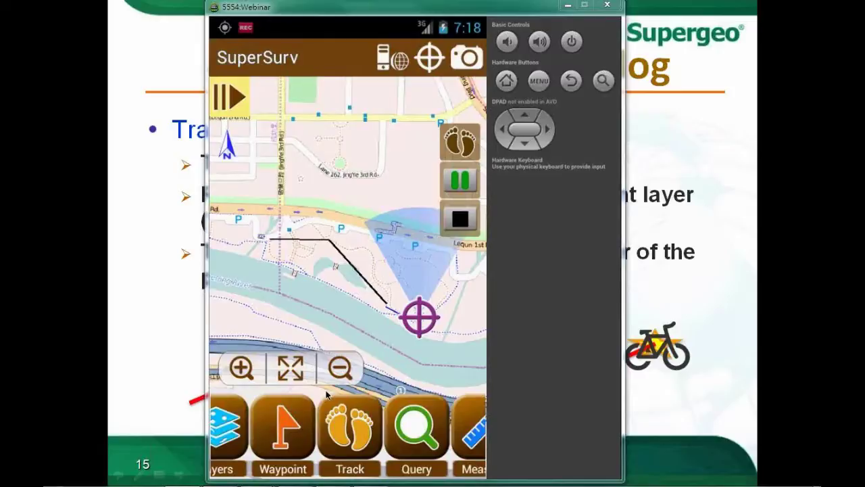
left_click(237, 428)
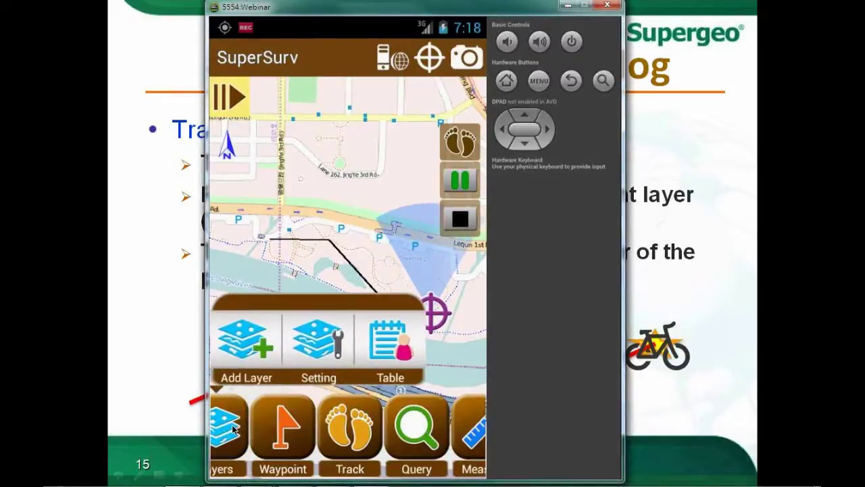
Give the 'line' layer a dashed pattern, red colour and larger Size, then apply it
left_click(310, 345)
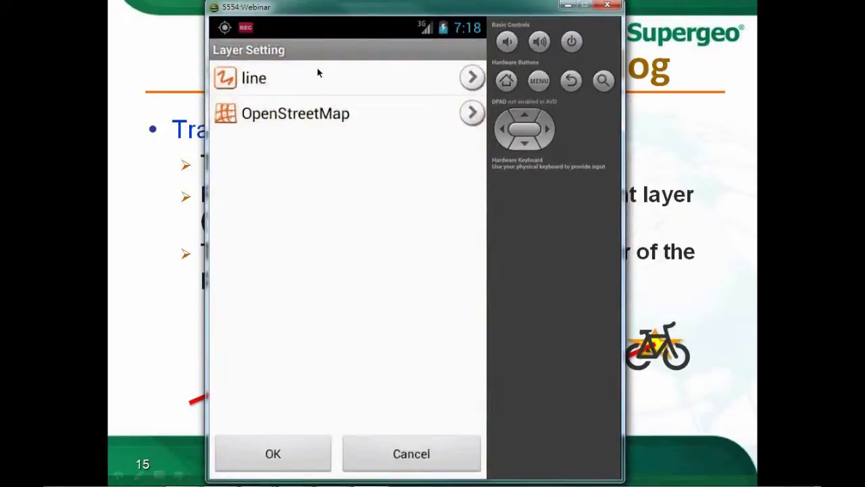
left_click(473, 80)
left_click(351, 84)
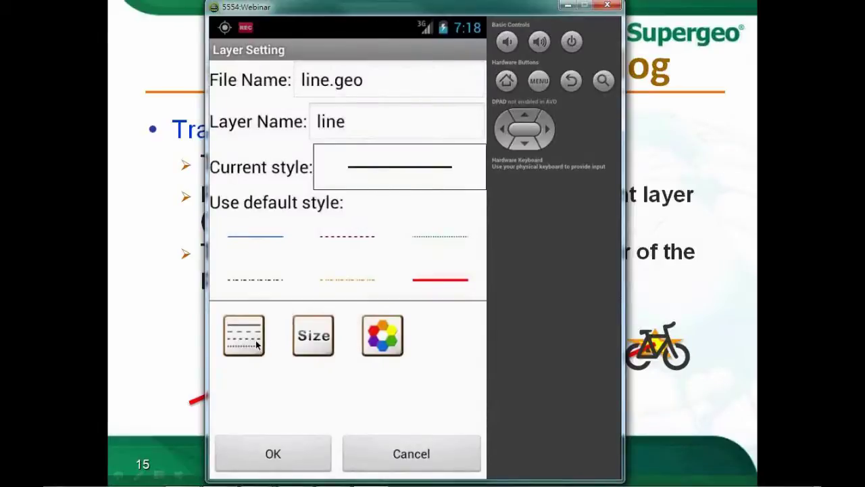
left_click(257, 344)
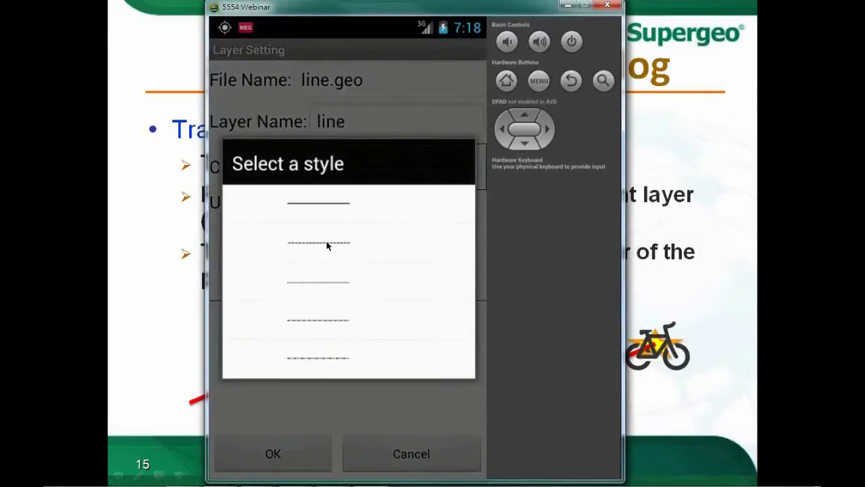
left_click(327, 243)
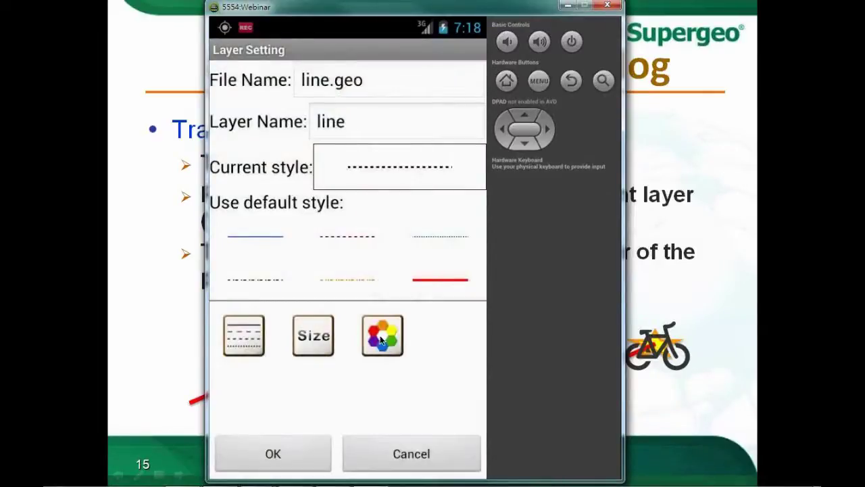
left_click(380, 342)
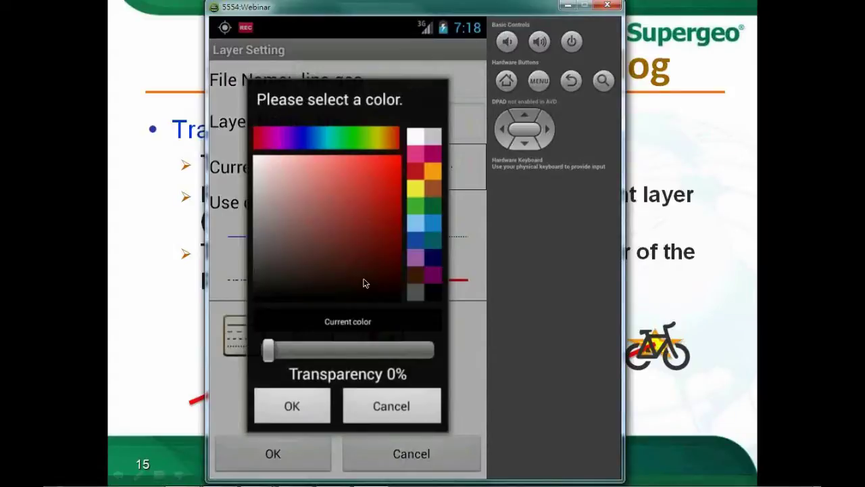
left_click(396, 215)
left_click(315, 404)
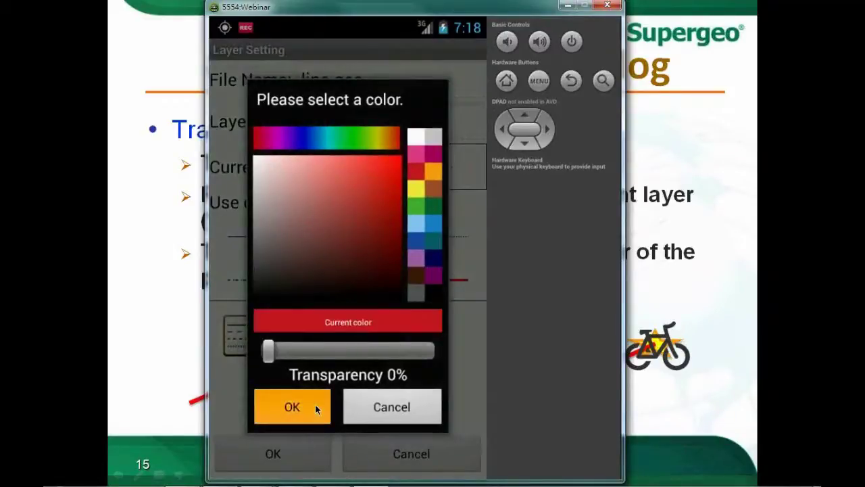
left_click(313, 346)
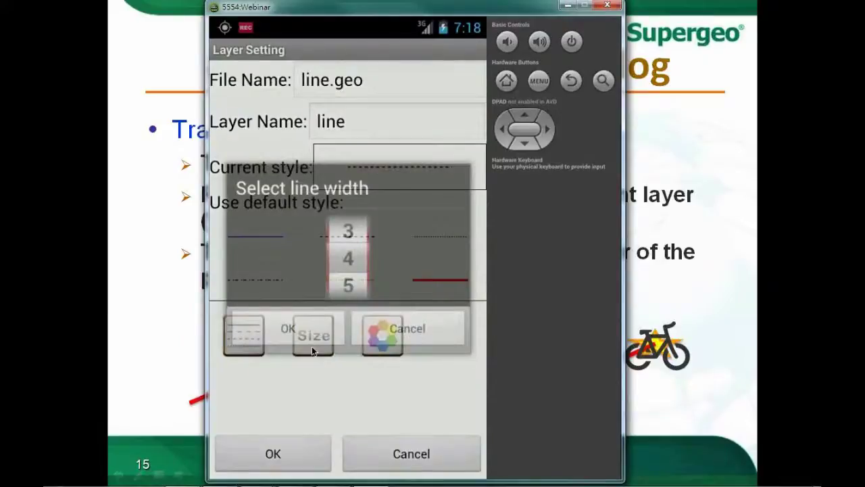
scroll(349, 243, "down", 6)
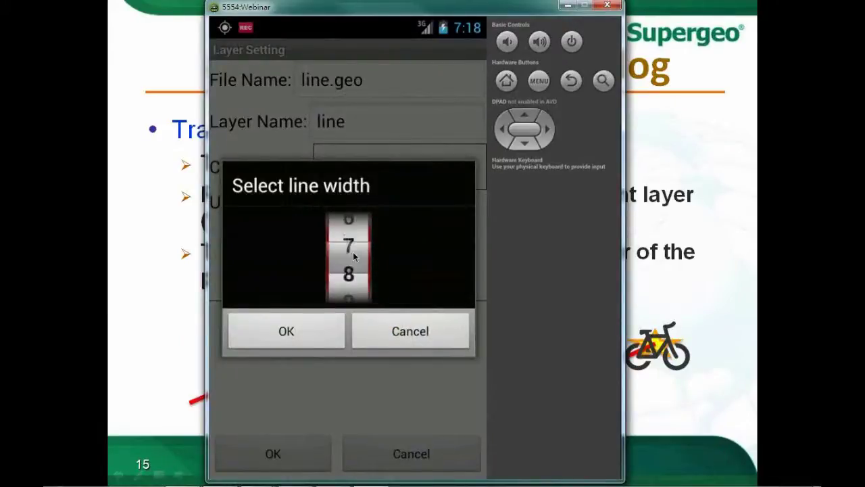
left_click(325, 331)
left_click(281, 451)
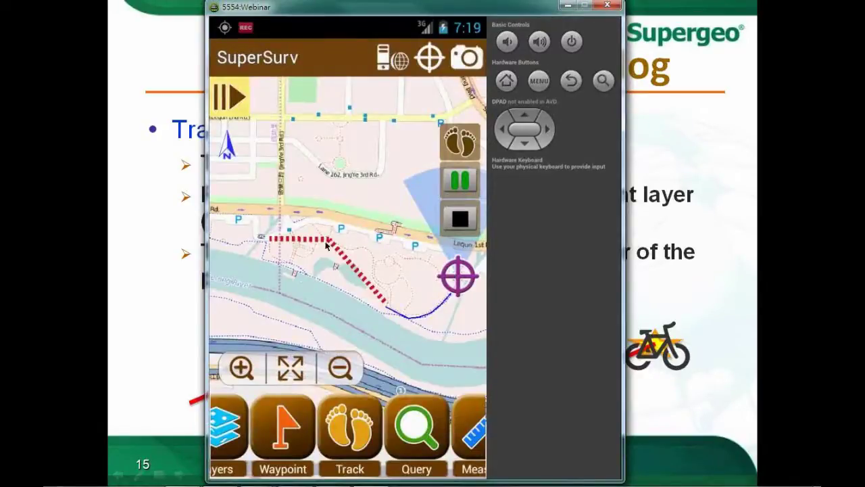
Pan to the track's end, then pause and stop the GPS track recording
left_click_drag(415, 301, 344, 299)
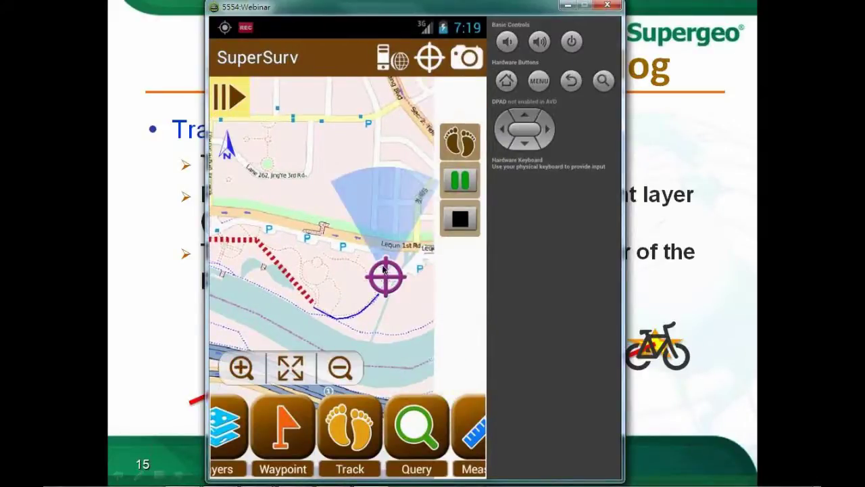
left_click(457, 181)
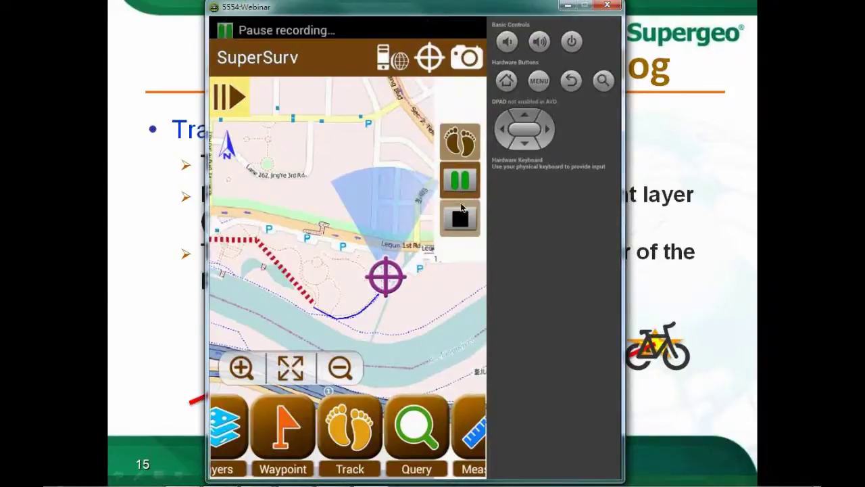
left_click(460, 222)
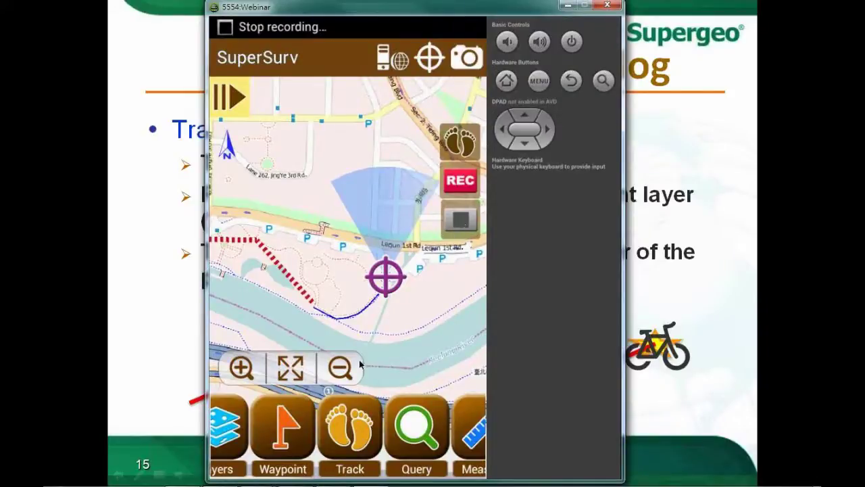
Cancel the Reference track dialog and advance the presentation to the Reviews slide
left_click(390, 335)
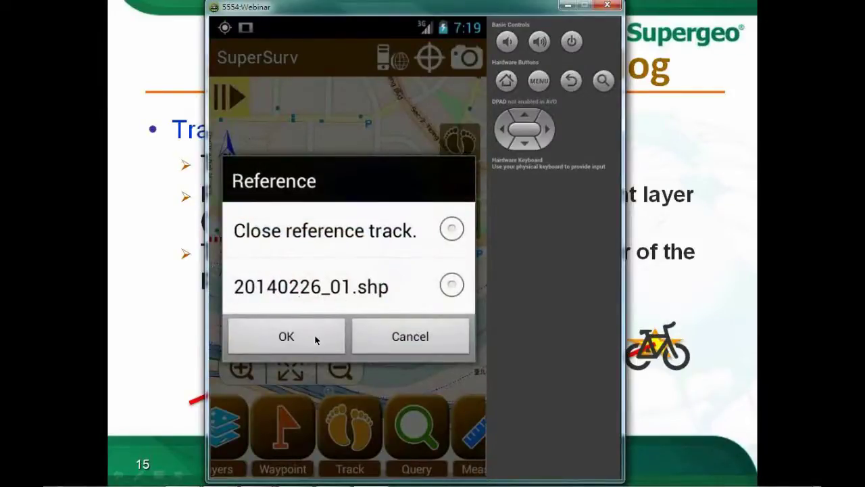
left_click(371, 336)
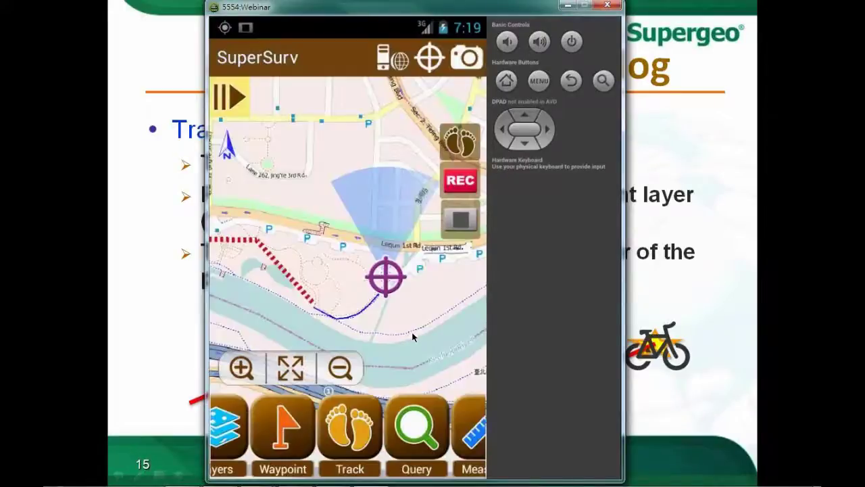
left_click(674, 264)
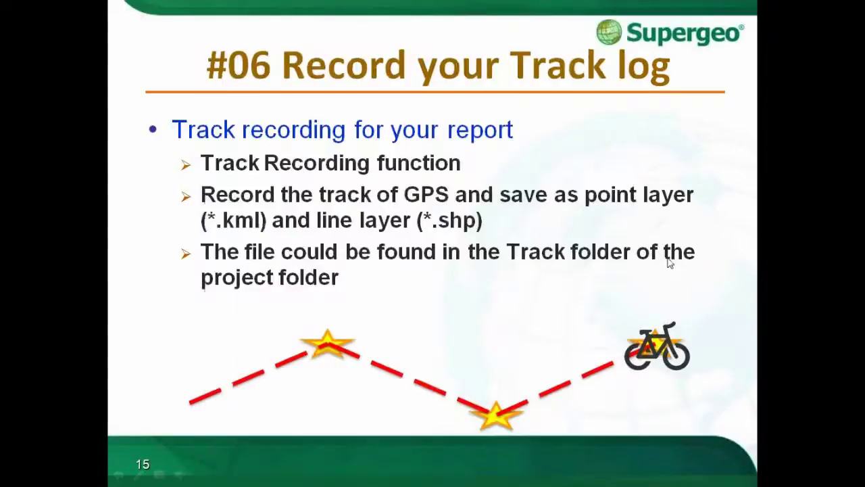
left_click(519, 250)
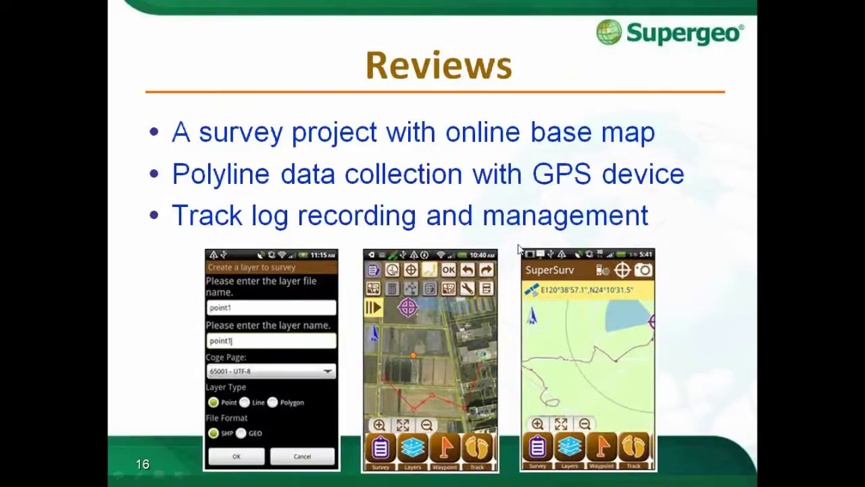